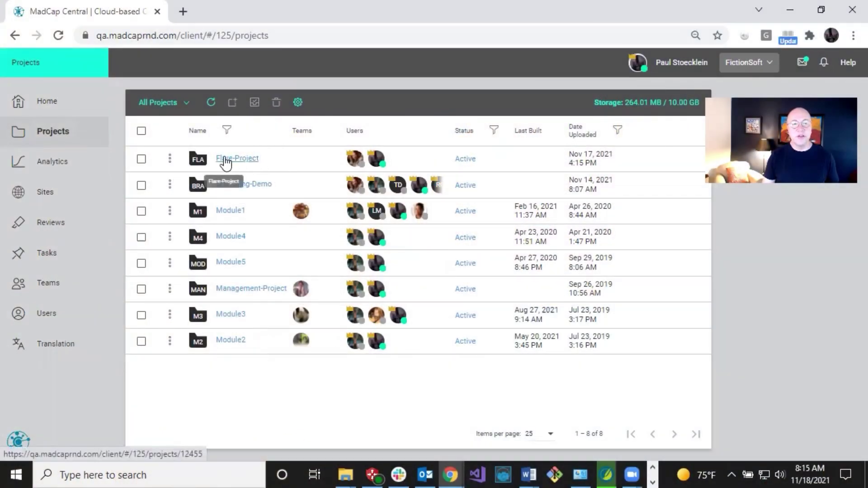
# Bring up MadCap Central's Users page showing Flare-Project's two assigned author users.
pyautogui.moveTo(355, 166)
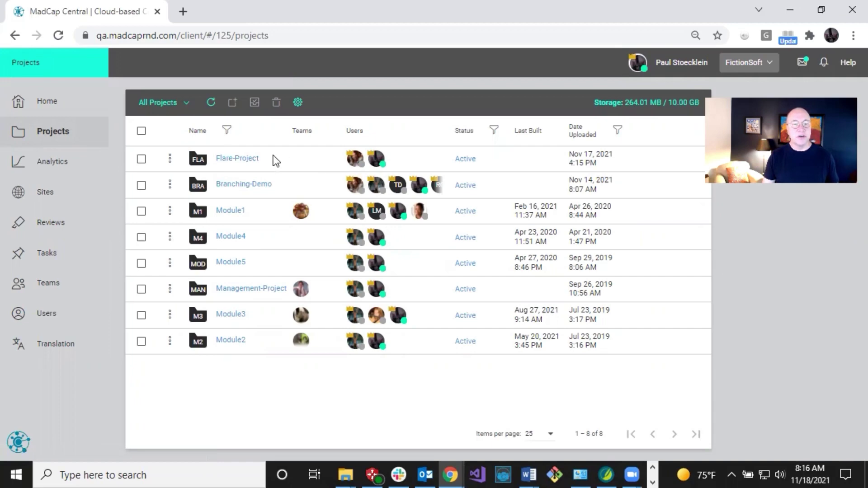
# Open a user's profile from the Users list and review its global permissions, including Import/Pull and Push.
pyautogui.click(21, 314)
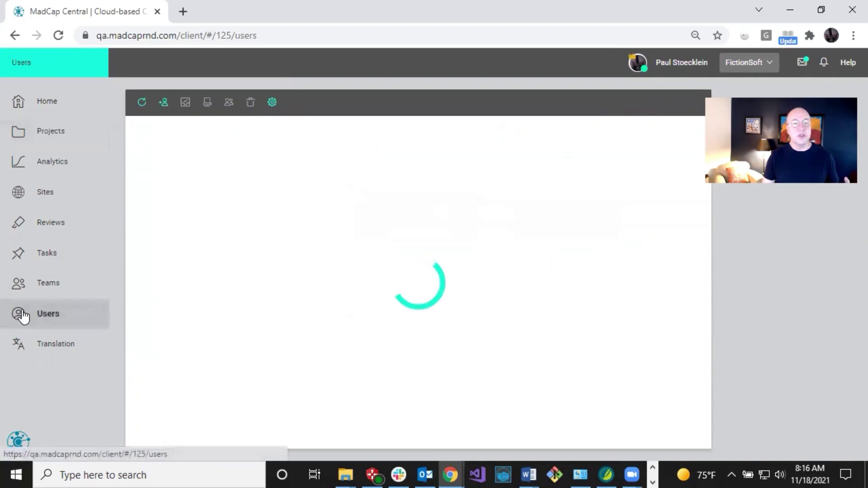
pyautogui.scroll(-4, 211, 270)
pyautogui.click(194, 366)
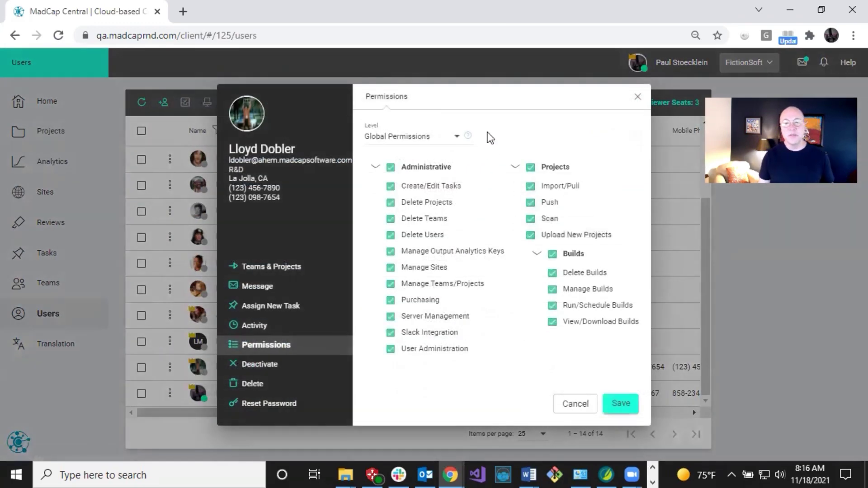
pyautogui.moveTo(560, 188)
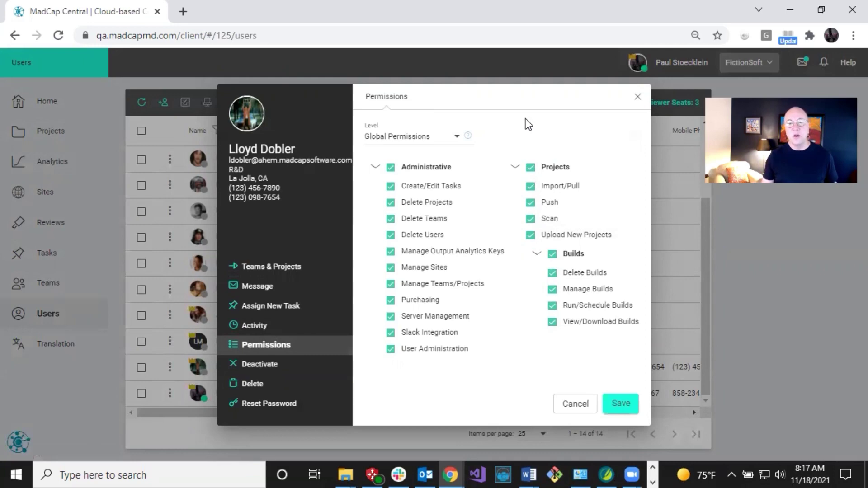
pyautogui.moveTo(573, 204)
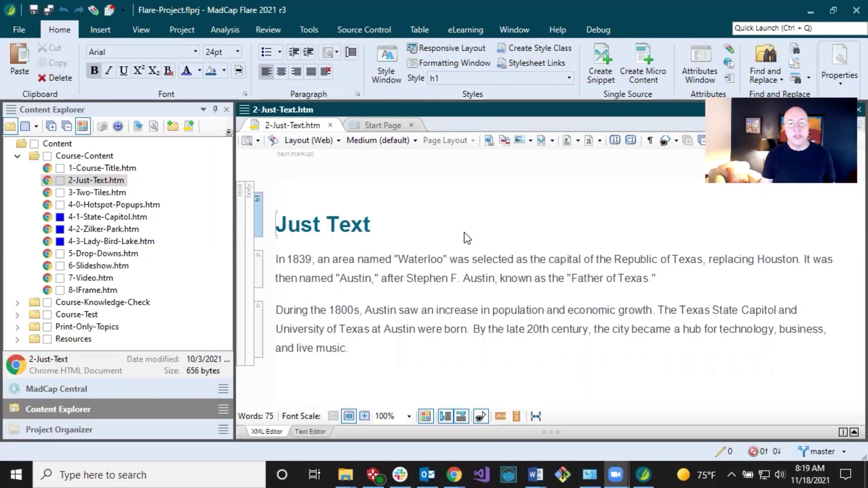
# With the cursor after the Just Text heading, show the MadCap Central pane with Flare-Project's properties.
pyautogui.click(394, 229)
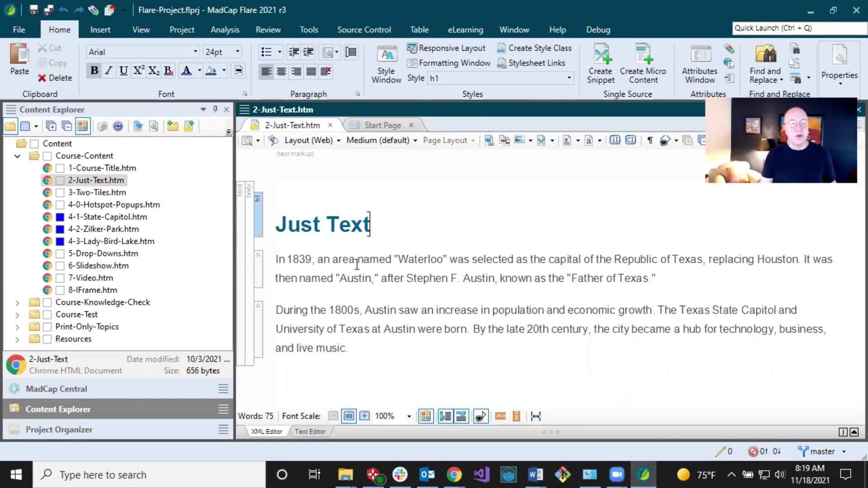
pyautogui.click(134, 31)
pyautogui.click(219, 70)
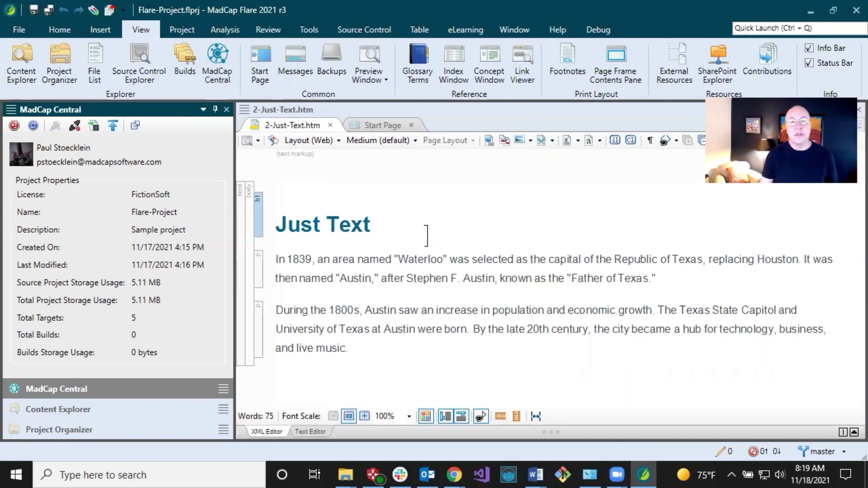
# Open Source Control Explorer from the Source Control ribbon, showing master as the only published branch.
pyautogui.click(378, 30)
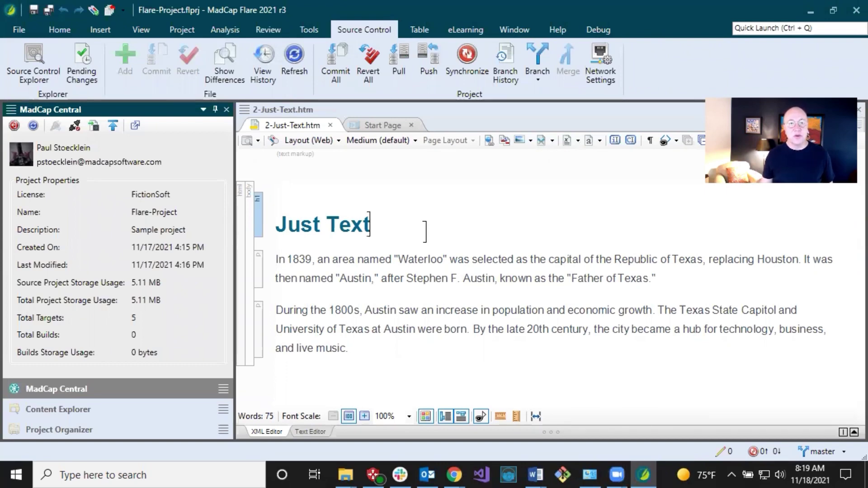
pyautogui.click(665, 276)
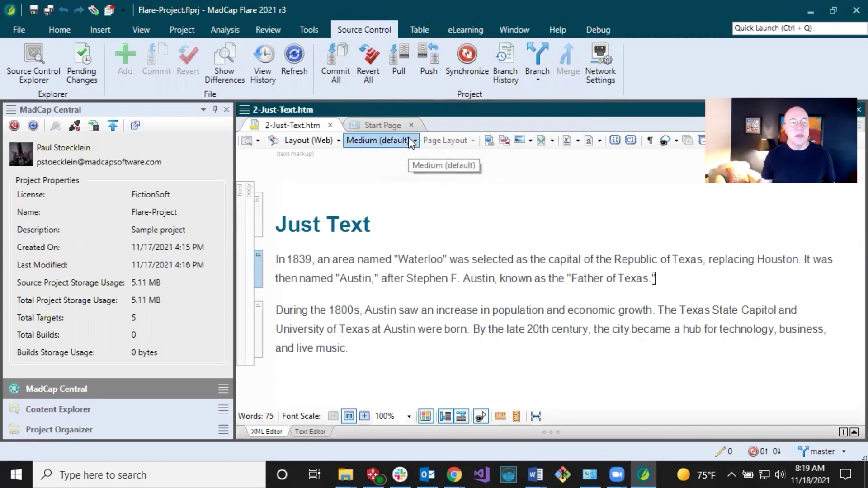
pyautogui.click(54, 57)
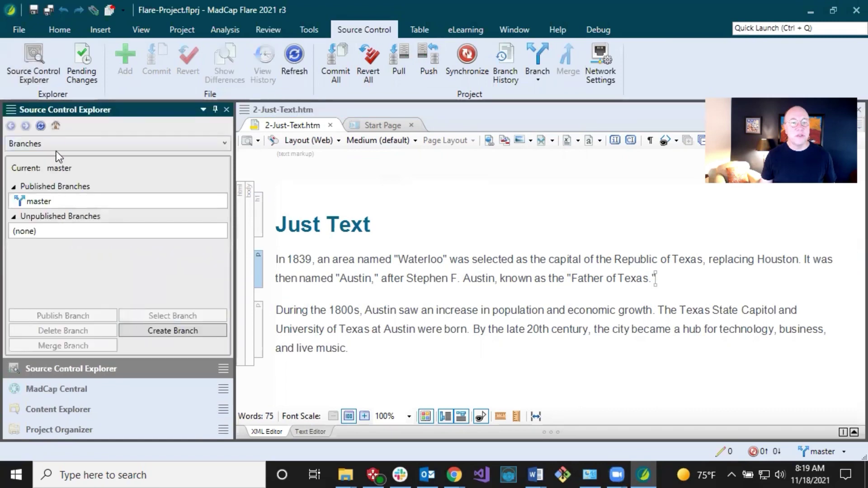
# Return Source Control Explorer to its Home Page, showing 0 pending changes on master.
pyautogui.click(56, 128)
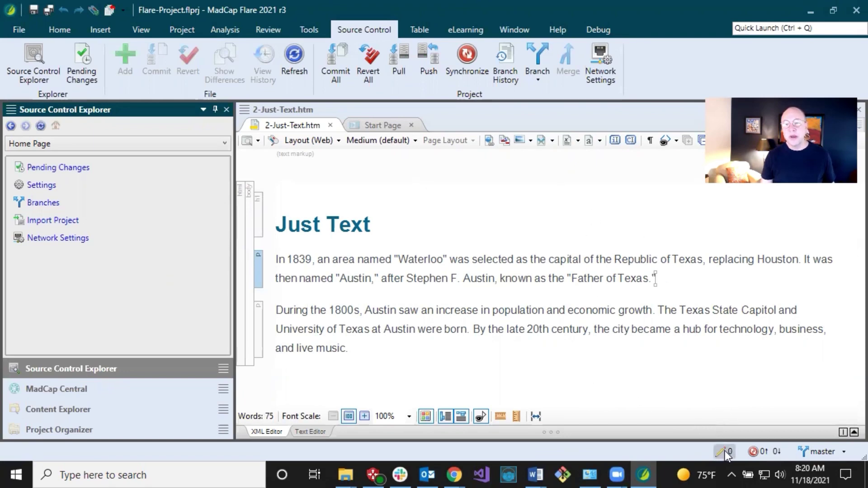
# Append the word 'Change' to the first paragraph of 2-Just-Text.htm and save the topic.
pyautogui.click(666, 277)
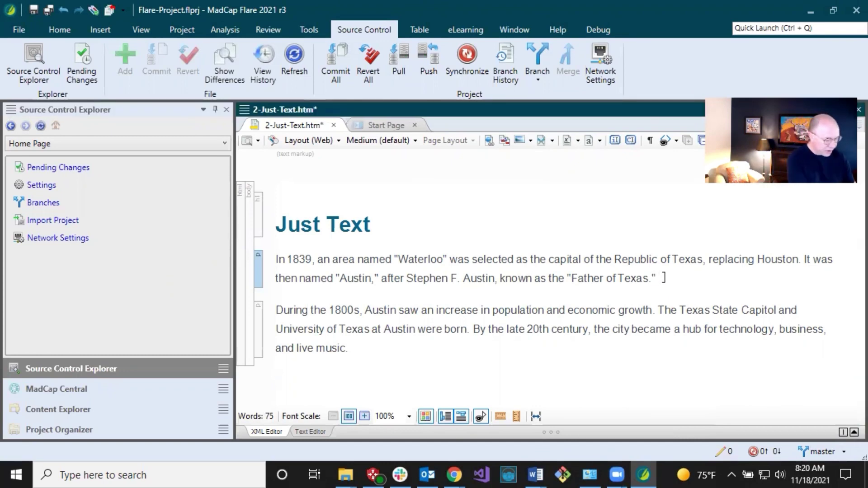
pyautogui.write('Change')
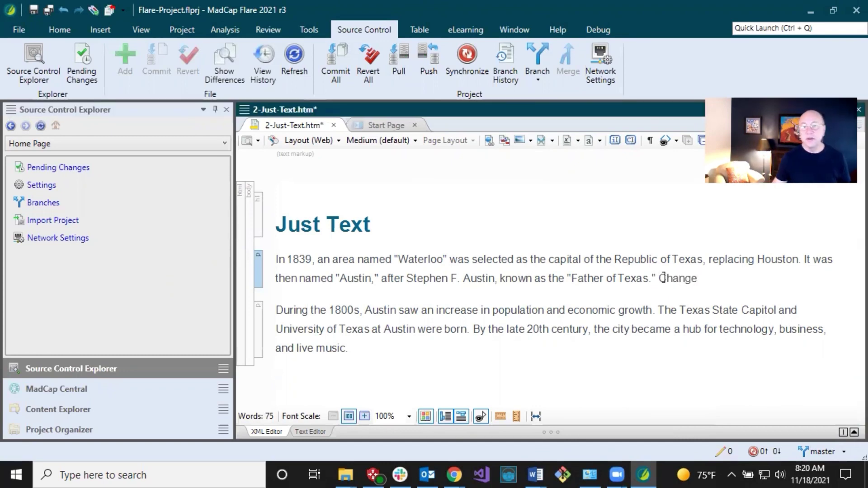
pyautogui.click(31, 12)
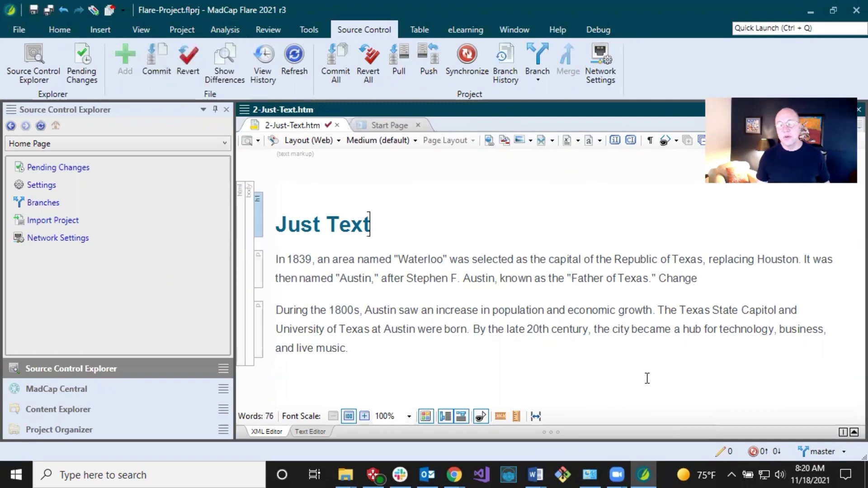
pyautogui.click(648, 310)
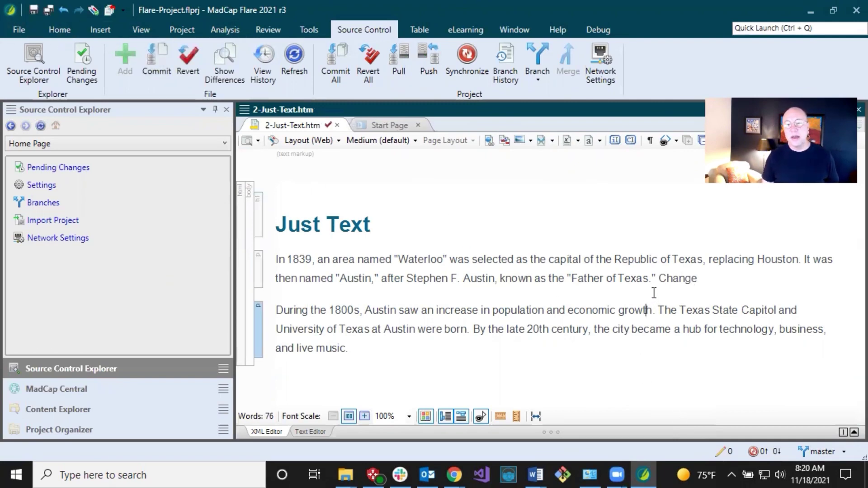
pyautogui.click(705, 278)
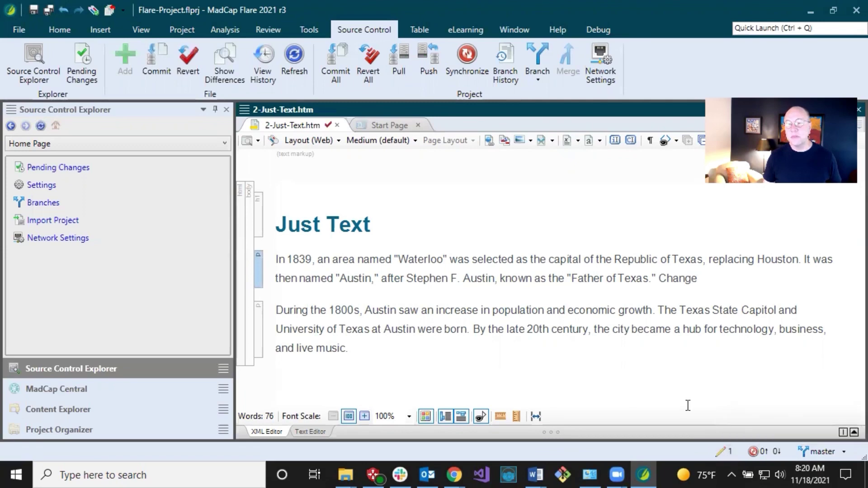
# Show Pending Changes from the status bar, listing 2-Just-Text.htm as modified.
pyautogui.click(728, 455)
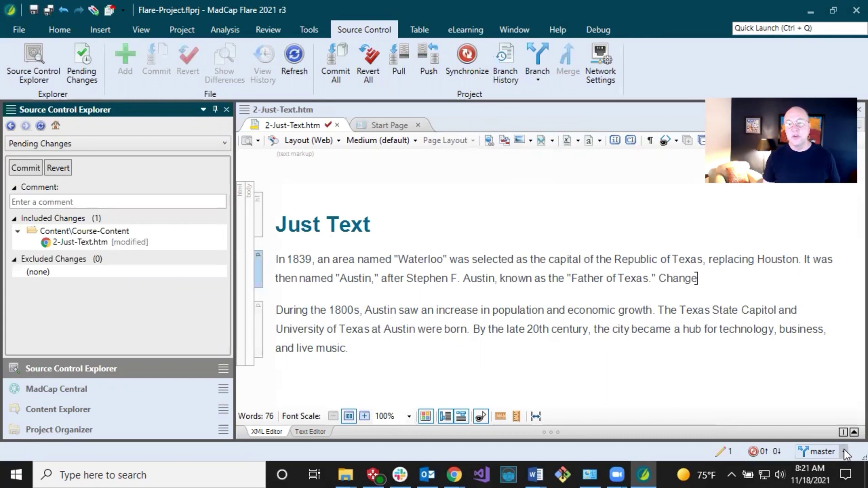
pyautogui.click(844, 451)
pyautogui.click(844, 452)
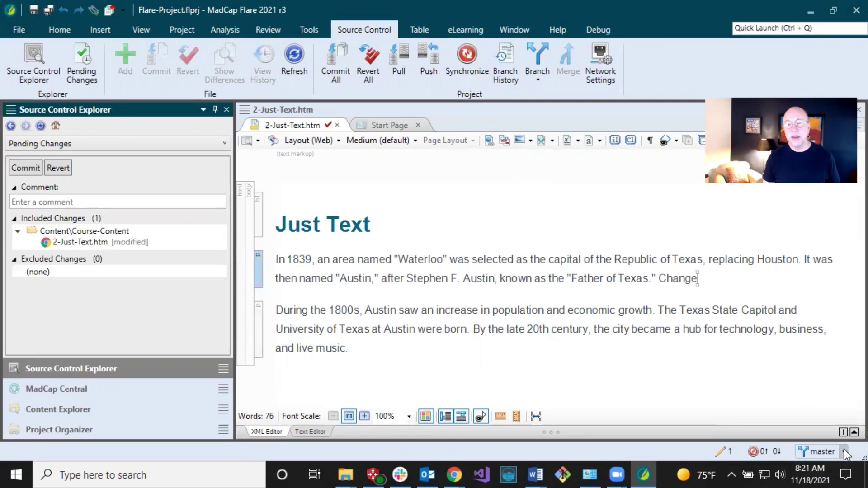
pyautogui.click(845, 452)
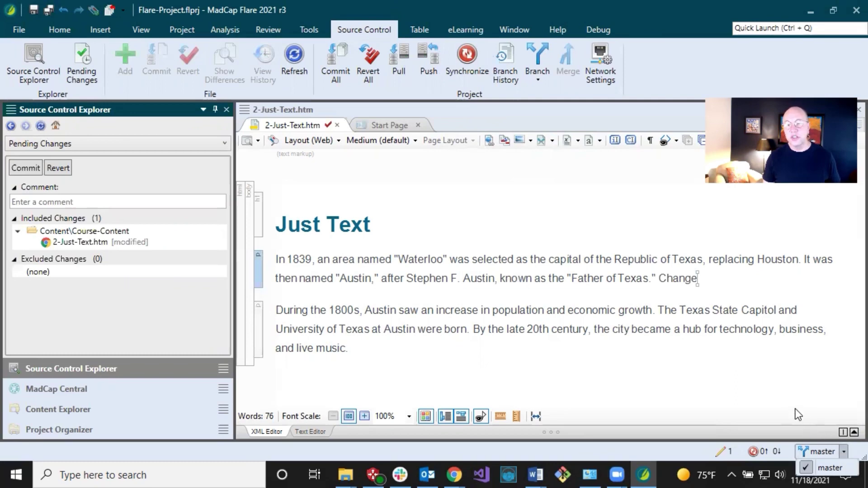
pyautogui.click(664, 281)
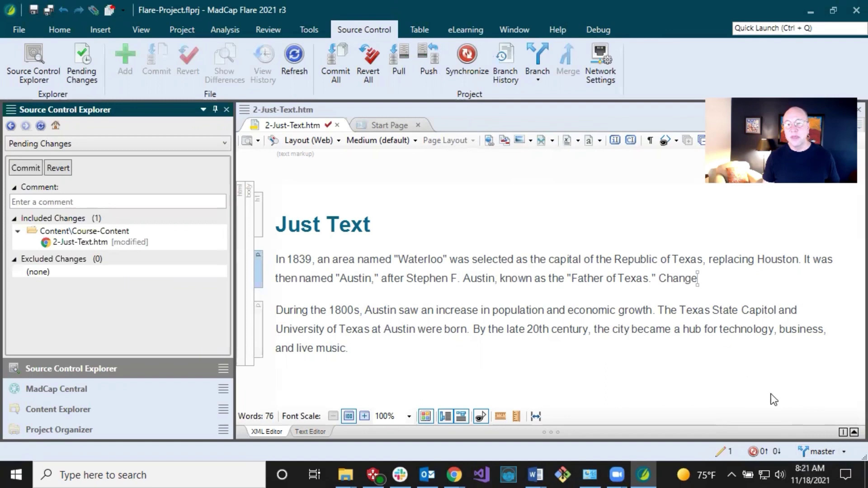
pyautogui.click(814, 453)
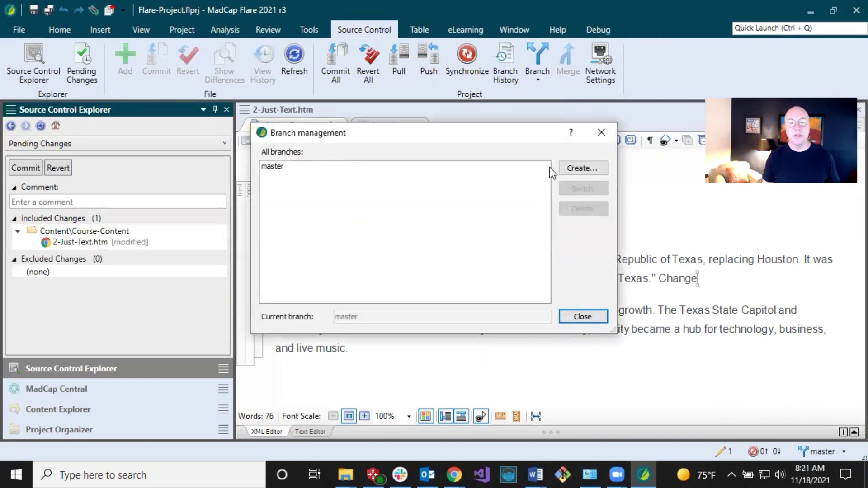
pyautogui.click(600, 134)
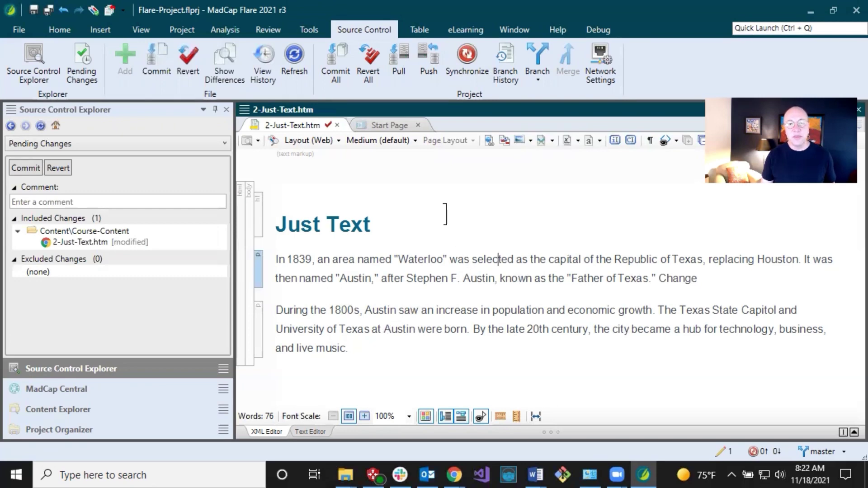
pyautogui.click(402, 62)
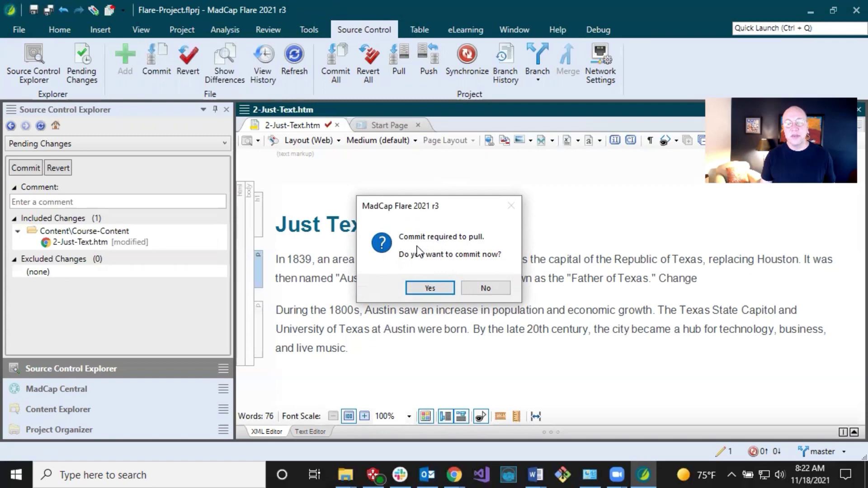
pyautogui.click(505, 284)
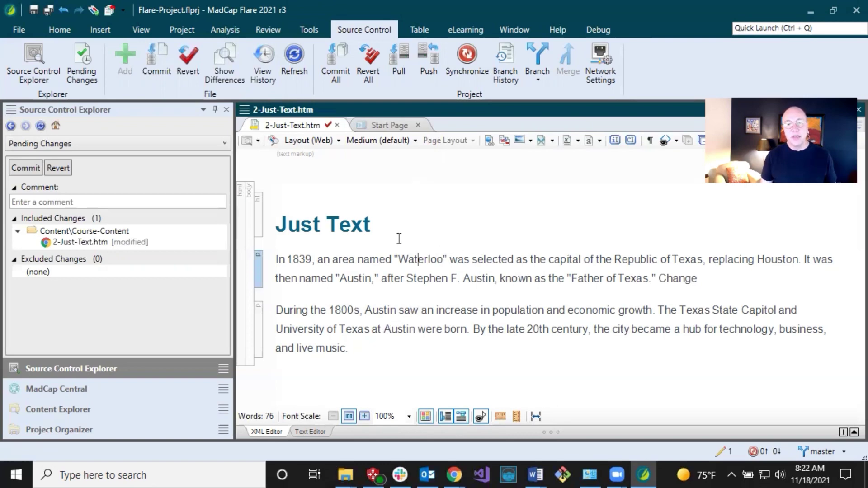
pyautogui.click(685, 278)
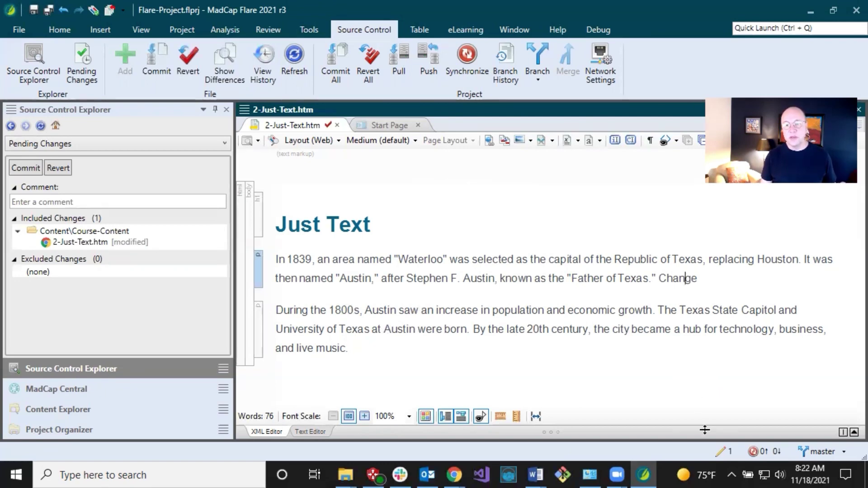
# Commit the 2-Just-Text.htm edit with the comment 'Added the word change'.
pyautogui.click(721, 452)
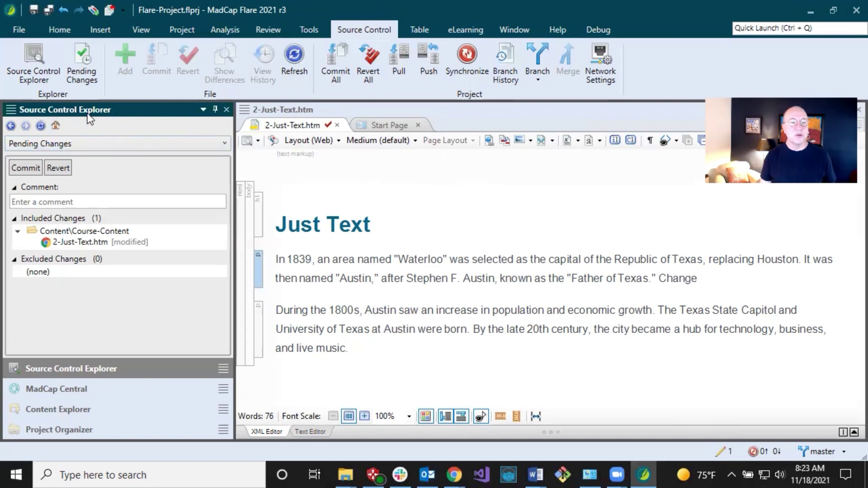
pyautogui.click(84, 71)
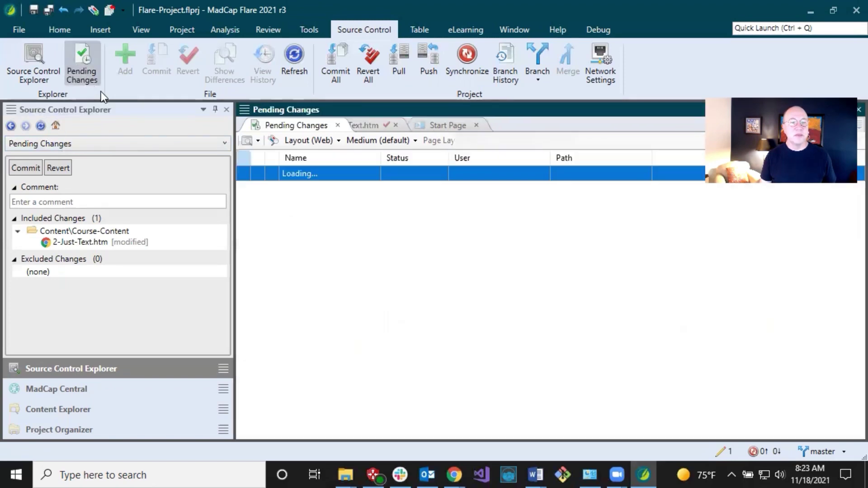
pyautogui.click(339, 125)
pyautogui.click(59, 201)
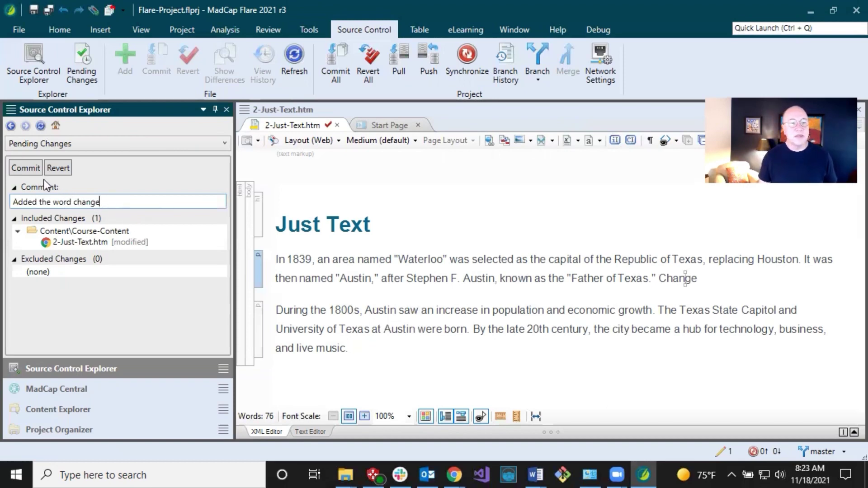
pyautogui.click(23, 168)
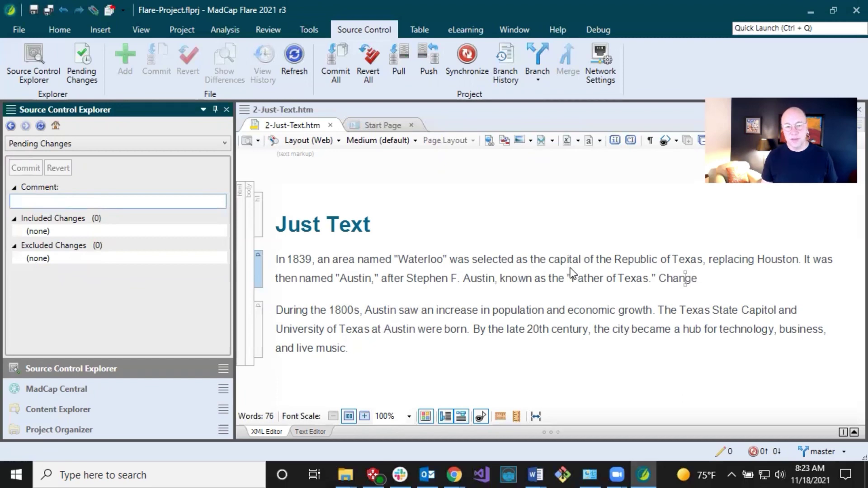
pyautogui.click(559, 262)
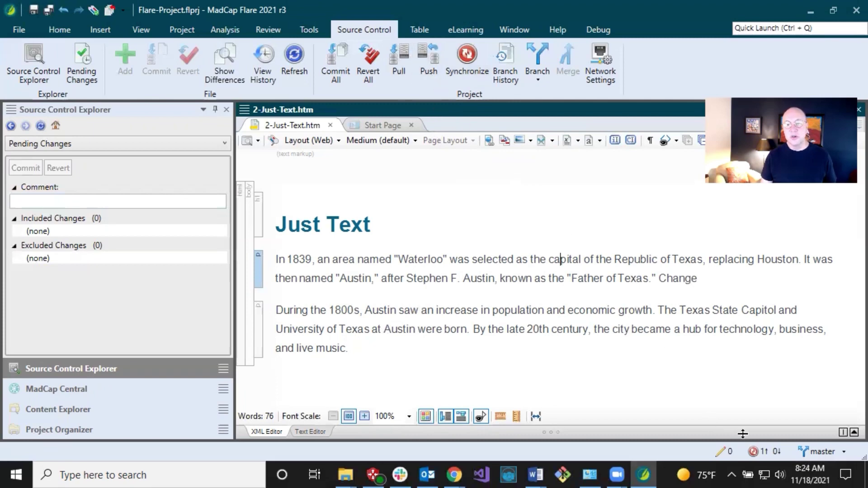
# Synchronize master with the MadCapCentral remote, pushing the local commit.
pyautogui.click(762, 449)
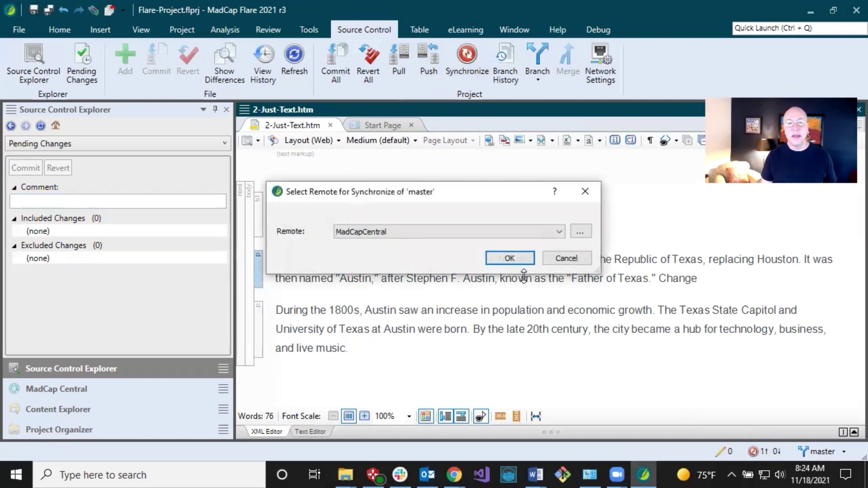
pyautogui.click(420, 229)
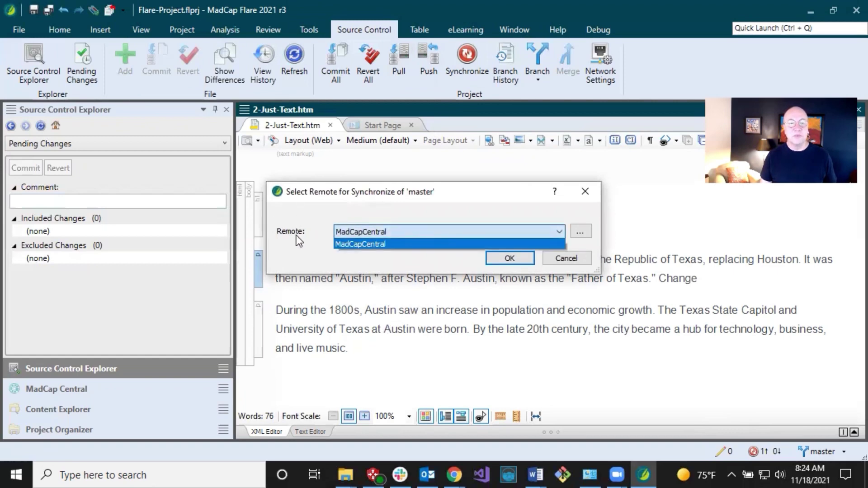
pyautogui.click(377, 218)
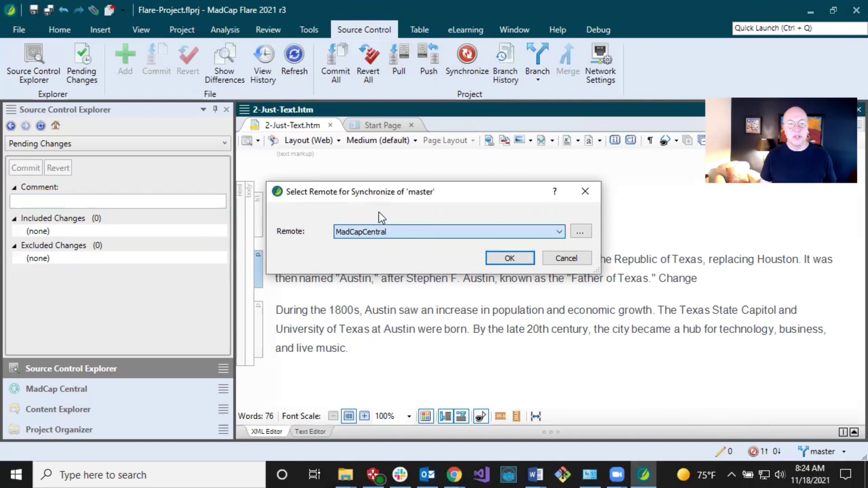
pyautogui.click(510, 260)
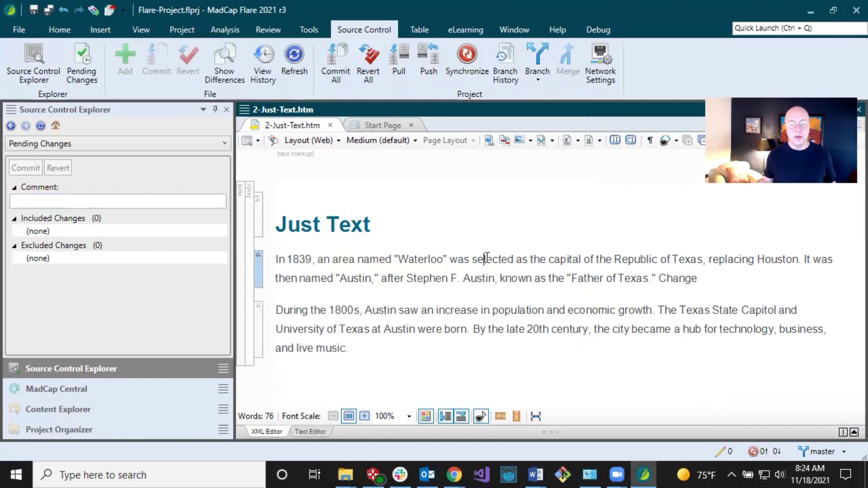
pyautogui.click(485, 259)
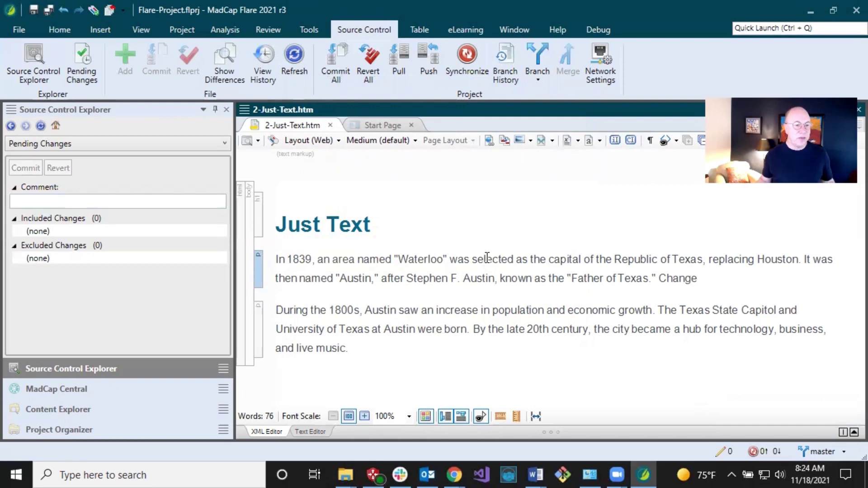